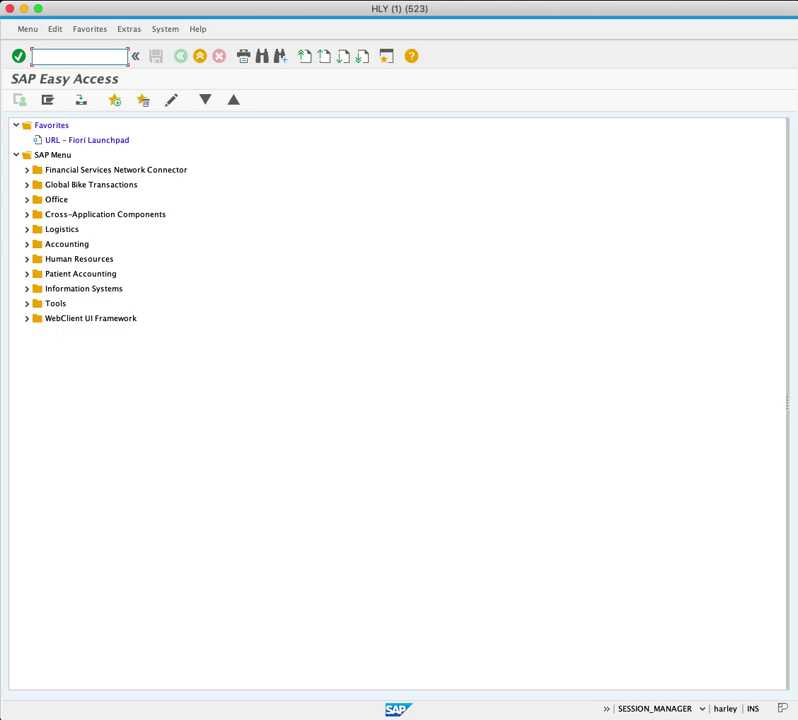
# - Start transaction MM01 and enter material number BIKEKIT100
pyautogui.write('MM01')
pyautogui.press('Return')
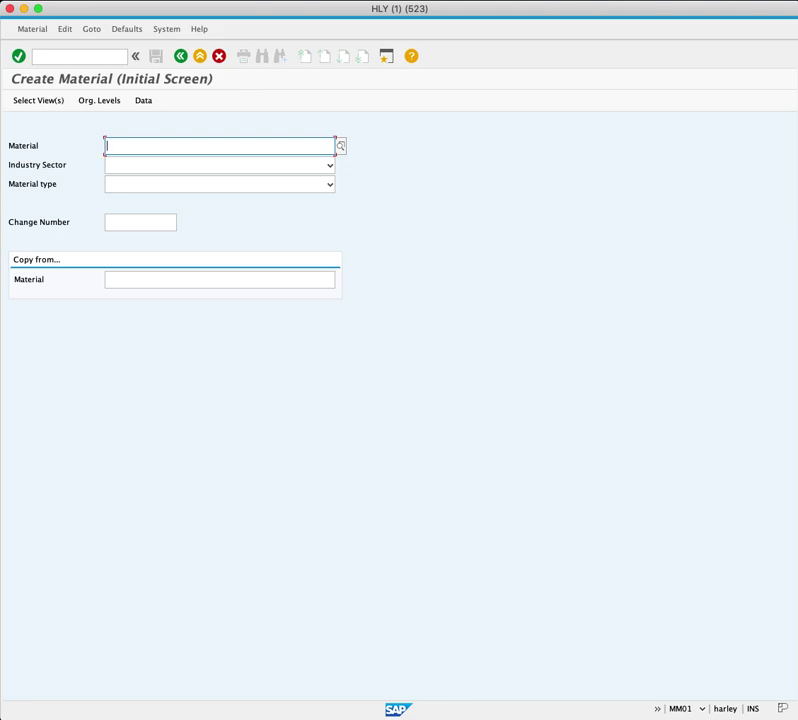
pyautogui.write('B')
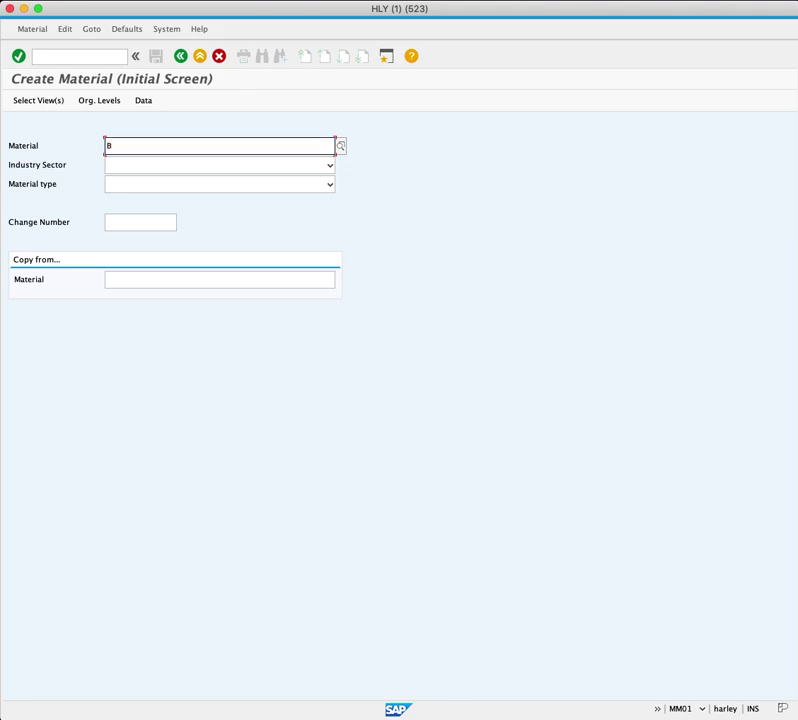
pyautogui.write('IKEKIT100')
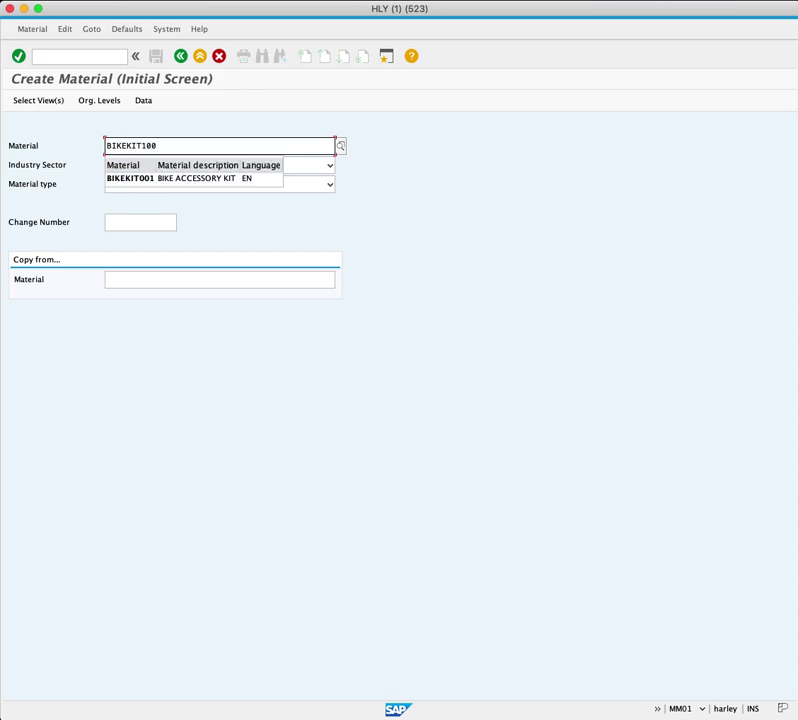
pyautogui.press('Escape')
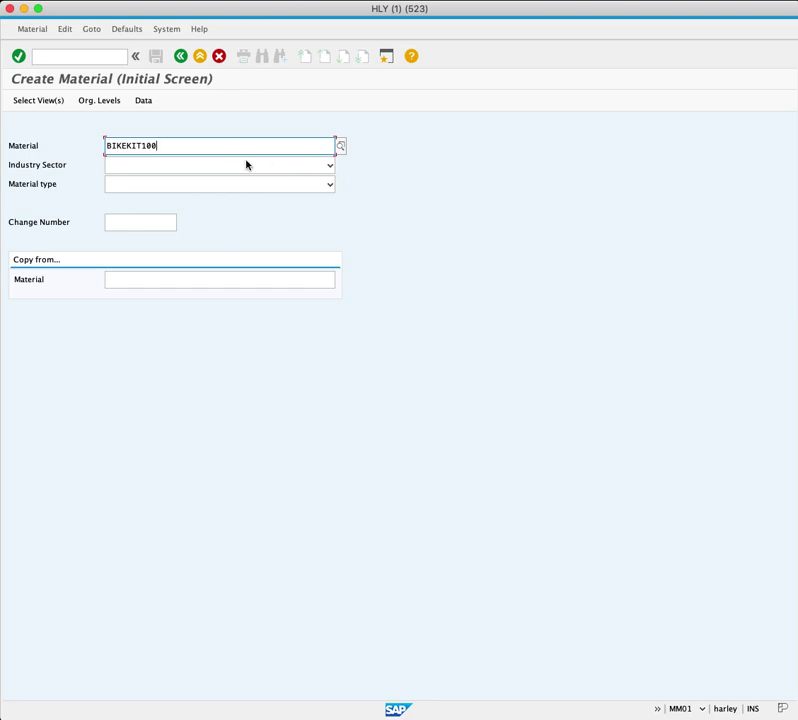
# - Set industry sector Mechanical engineering and material type Finished Product, then continue to view selection
pyautogui.click(274, 171)
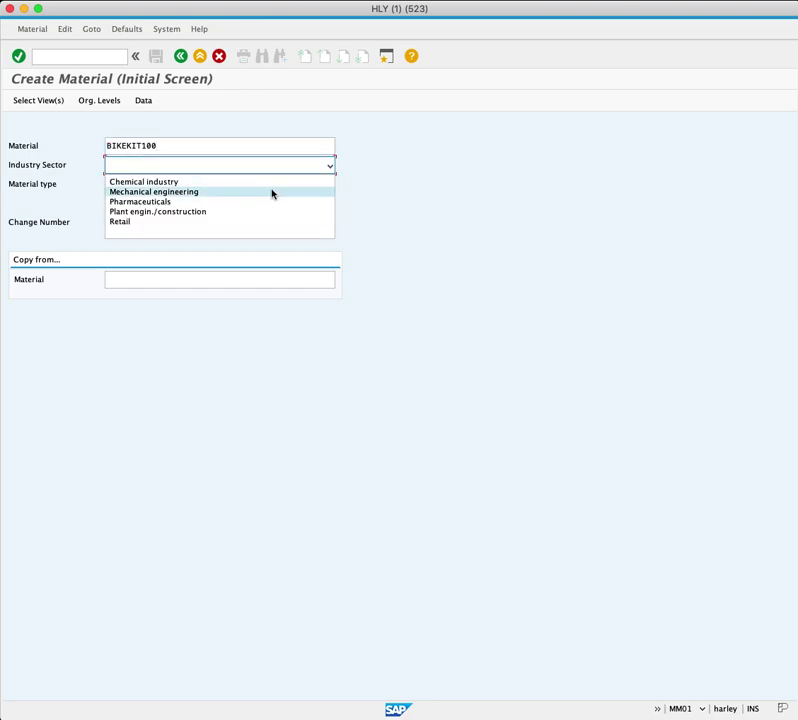
pyautogui.click(272, 192)
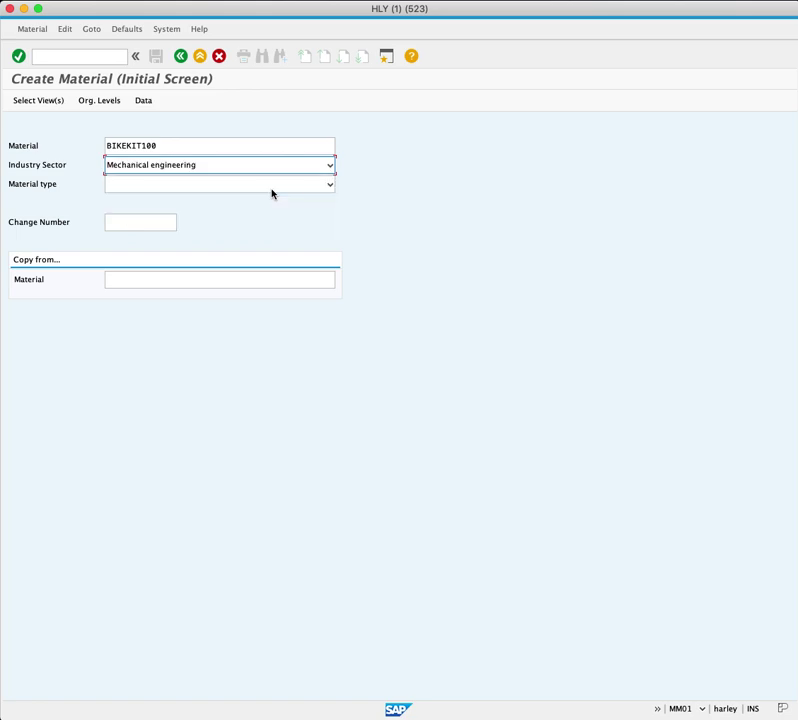
pyautogui.click(276, 186)
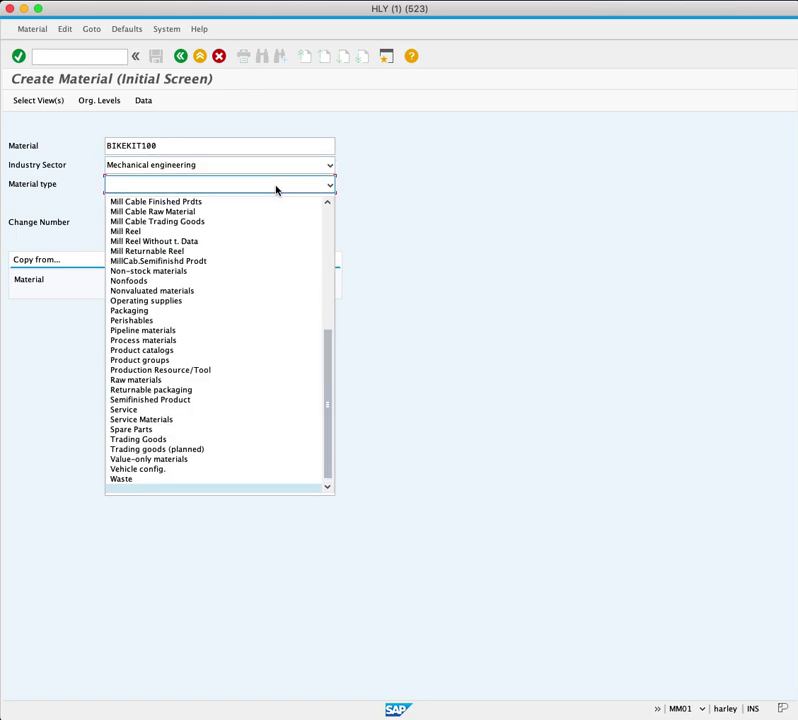
pyautogui.press('f')
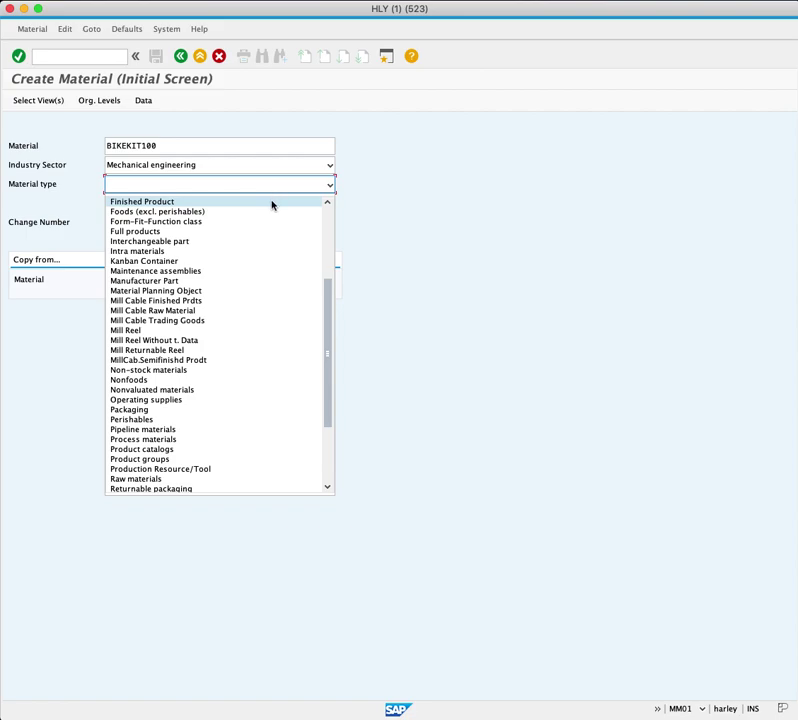
pyautogui.click(271, 204)
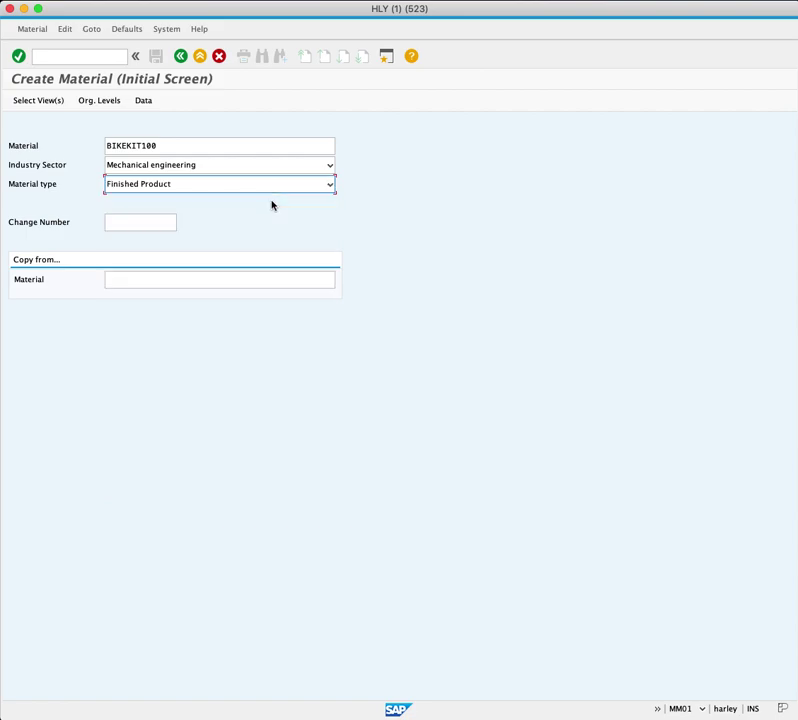
pyautogui.press('Return')
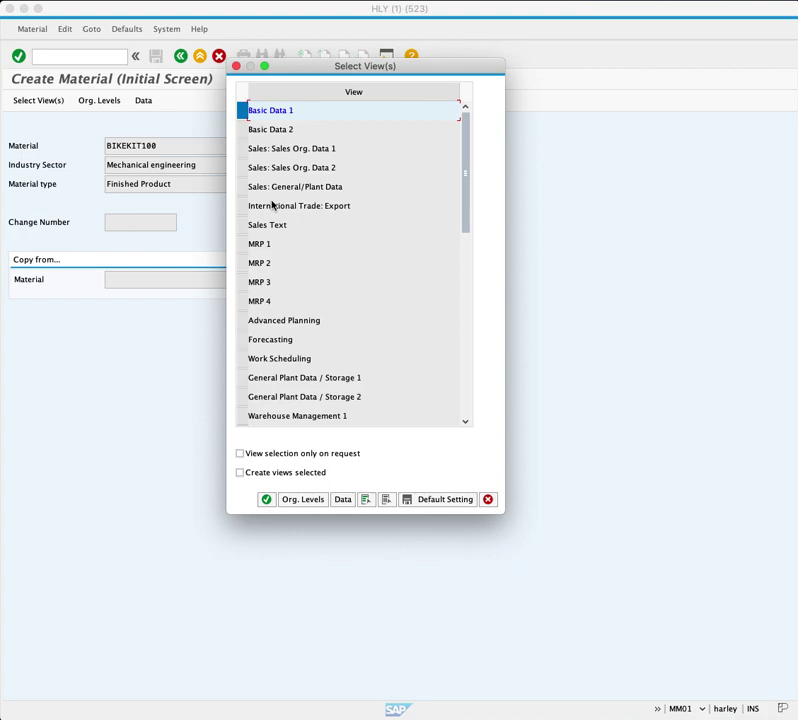
# - Mark MRP 1, MRP 2, MRP 3, Work Scheduling and Accounting 1 alongside Basic Data 1
pyautogui.click(242, 245)
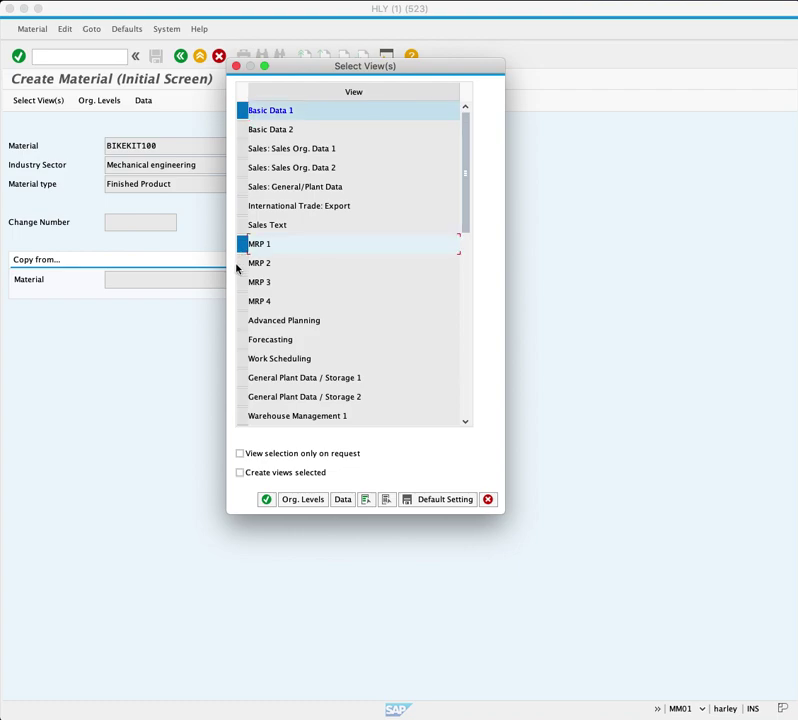
pyautogui.click(242, 265)
pyautogui.click(242, 285)
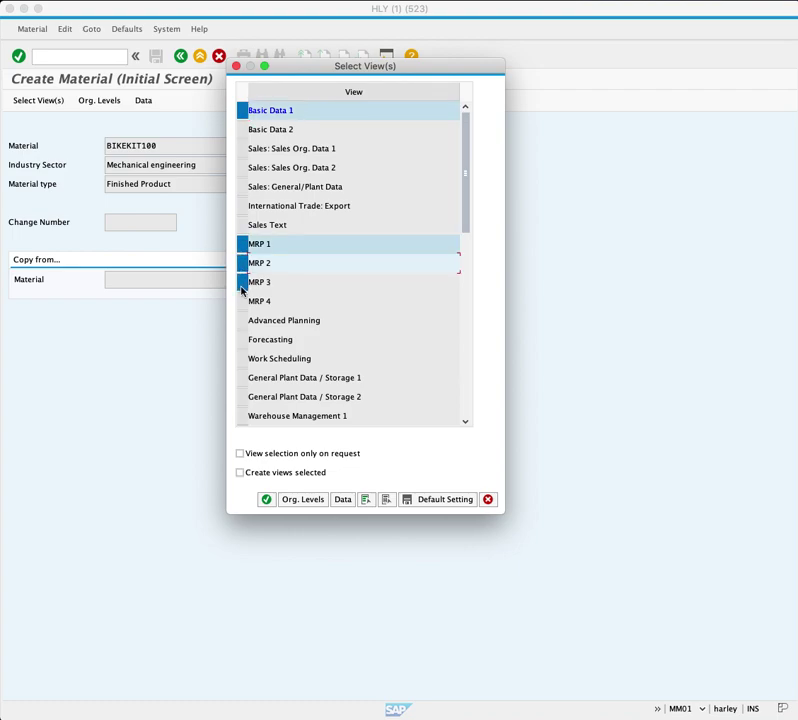
pyautogui.click(242, 360)
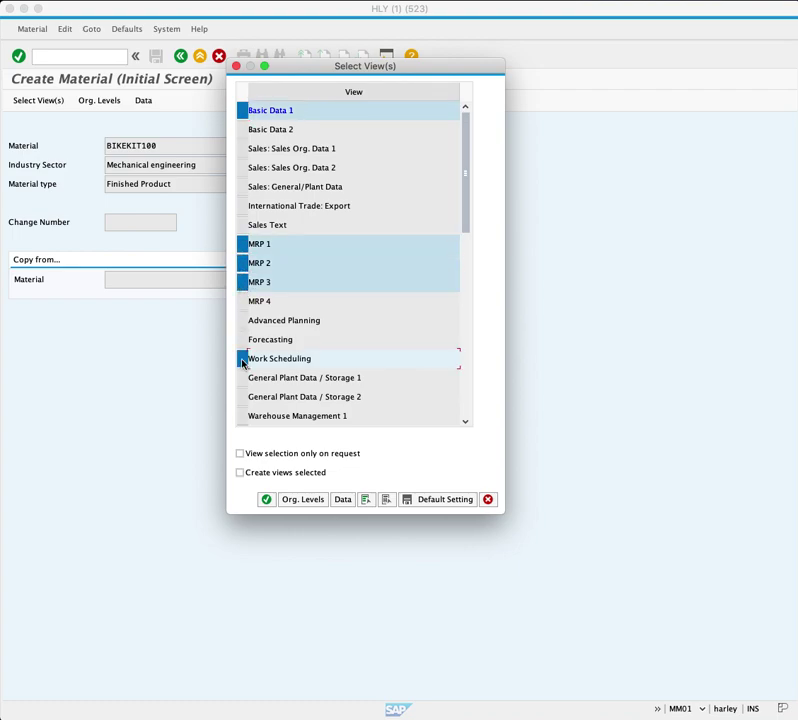
pyautogui.moveTo(467, 206); pyautogui.dragTo(468, 303)
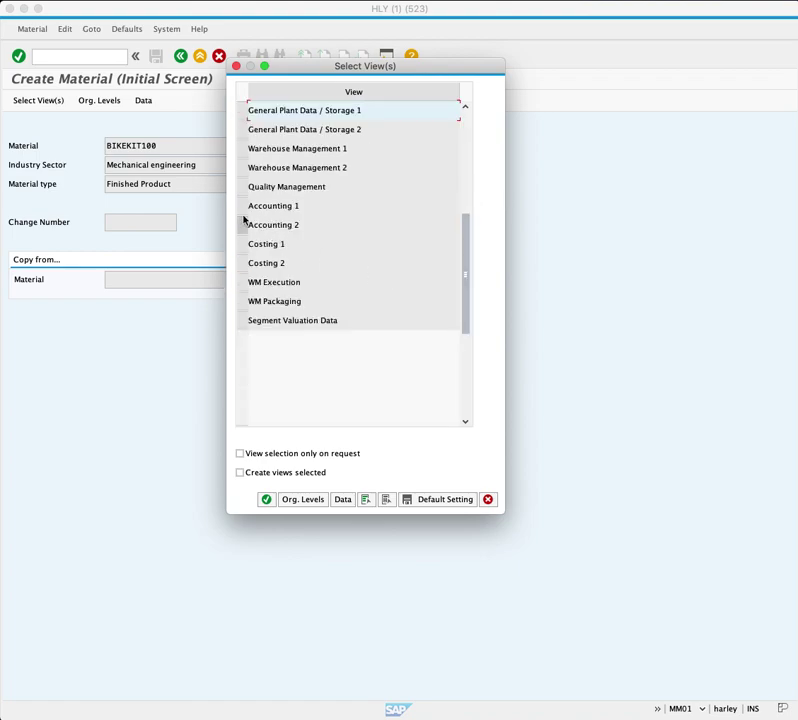
pyautogui.click(242, 207)
pyautogui.click(301, 500)
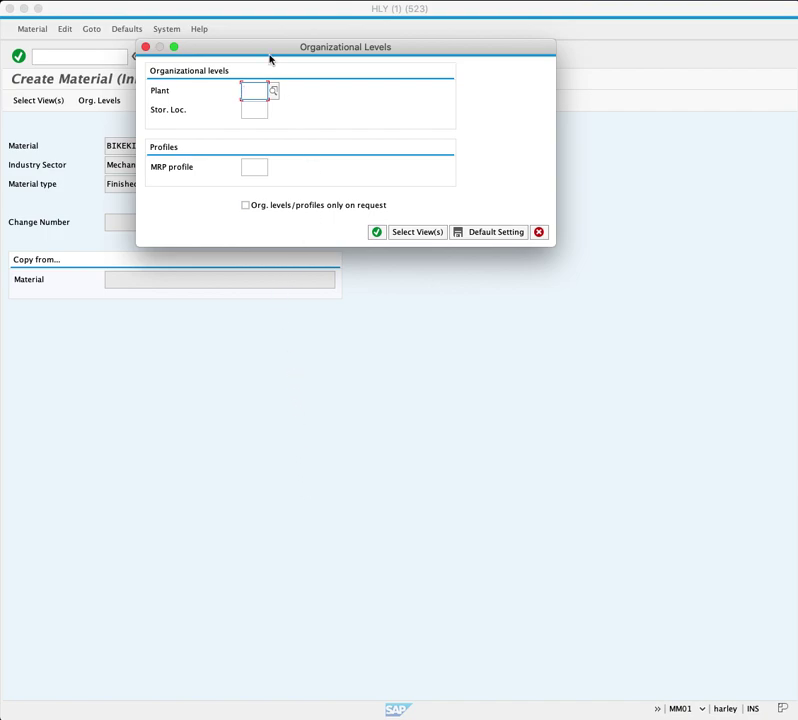
# - Enter plant MI00 as the organizational level and confirm it
pyautogui.write('MI0')
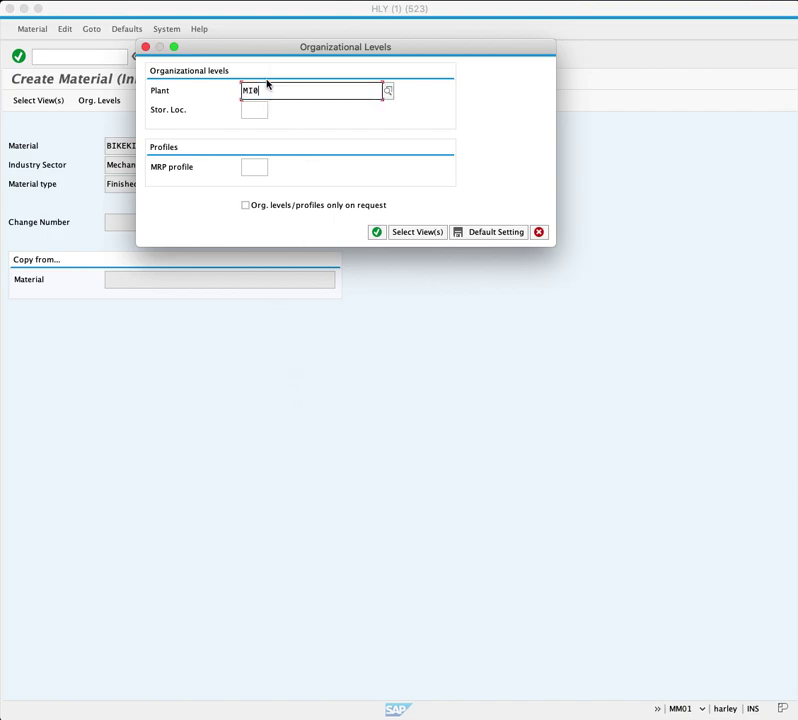
pyautogui.write('0')
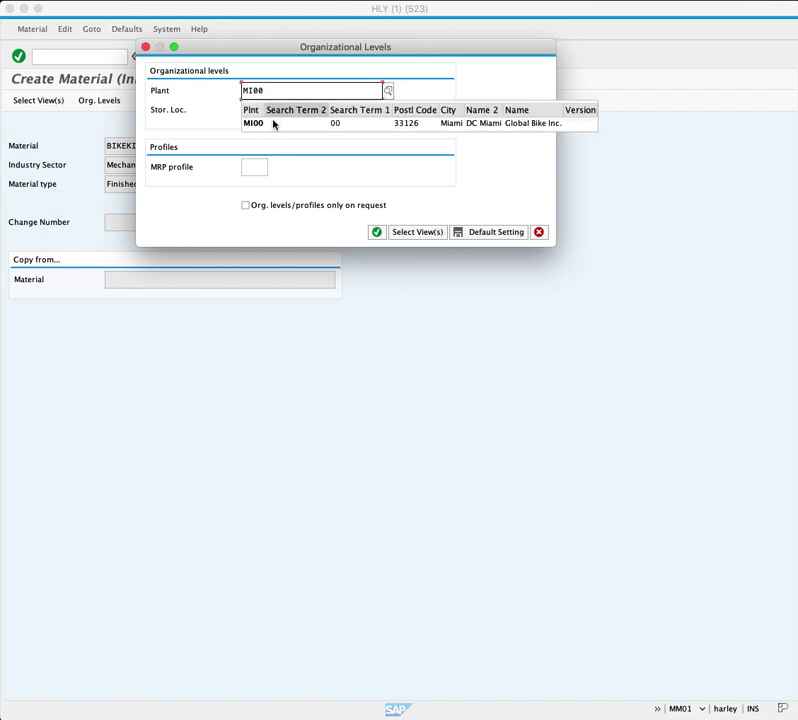
pyautogui.click(376, 232)
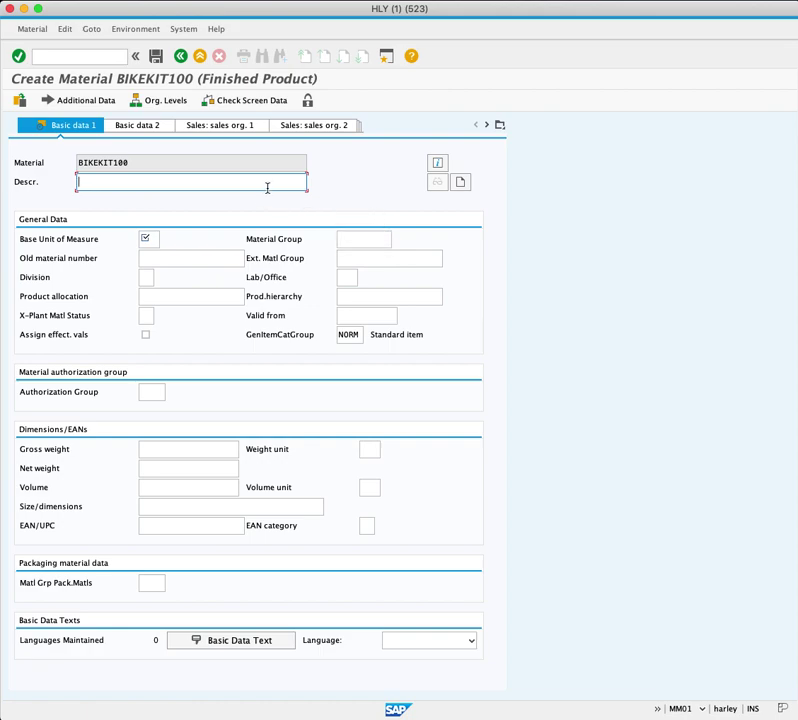
# - Enter description 'Bike accessory kit' and base unit of measure EA on Basic data 1
pyautogui.write('Bike accessory kit')
pyautogui.click(157, 238)
pyautogui.write('EA')
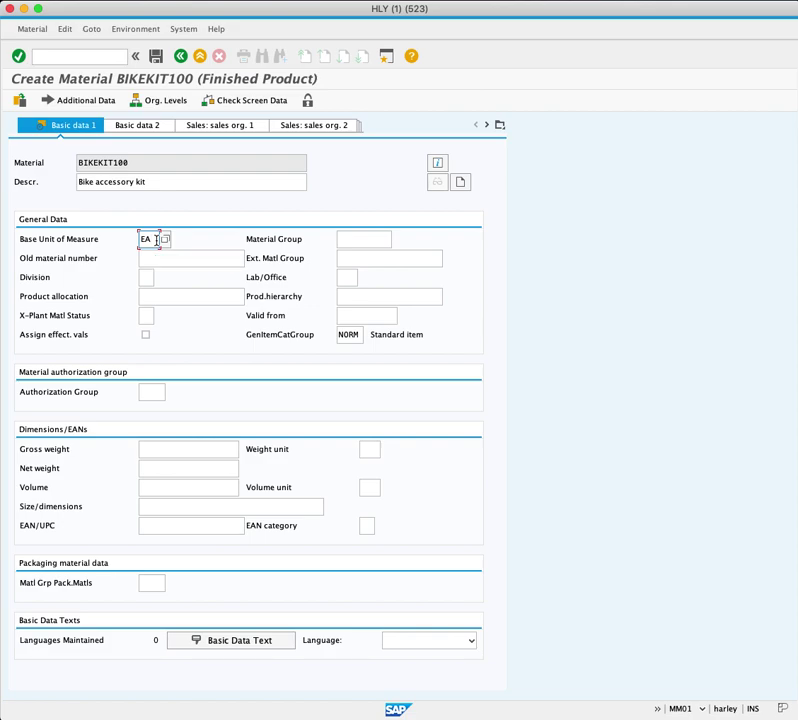
pyautogui.press('Return')
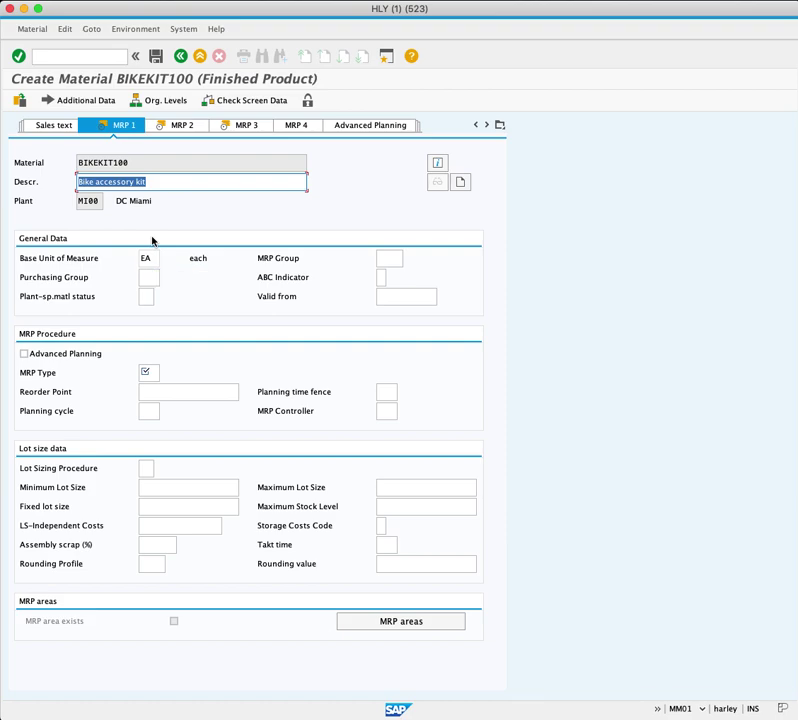
# - On MRP 1, set MRP type PD, MRP controller 000 and lot-sizing procedure EX
pyautogui.rightClick(148, 372)
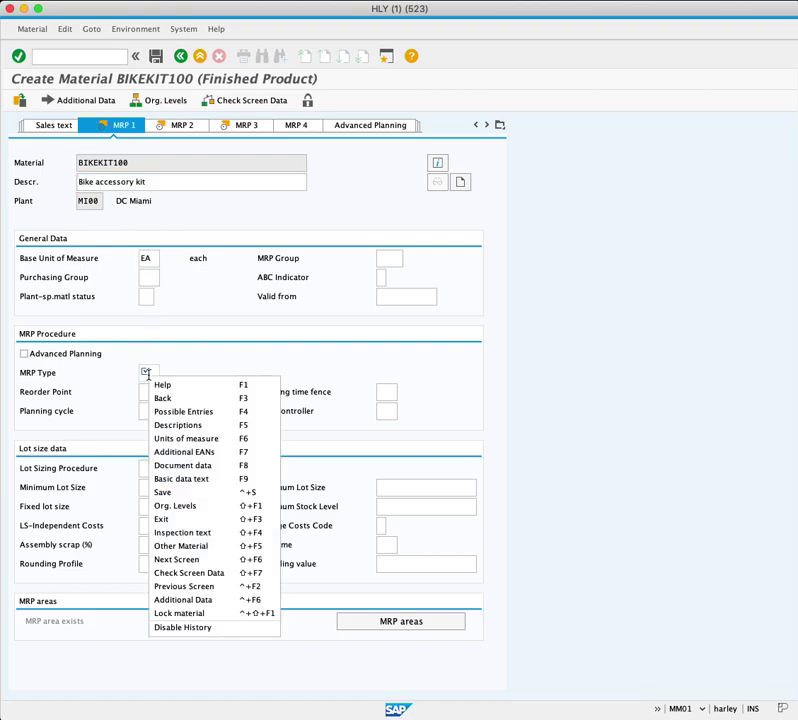
pyautogui.click(148, 372)
pyautogui.write('PD')
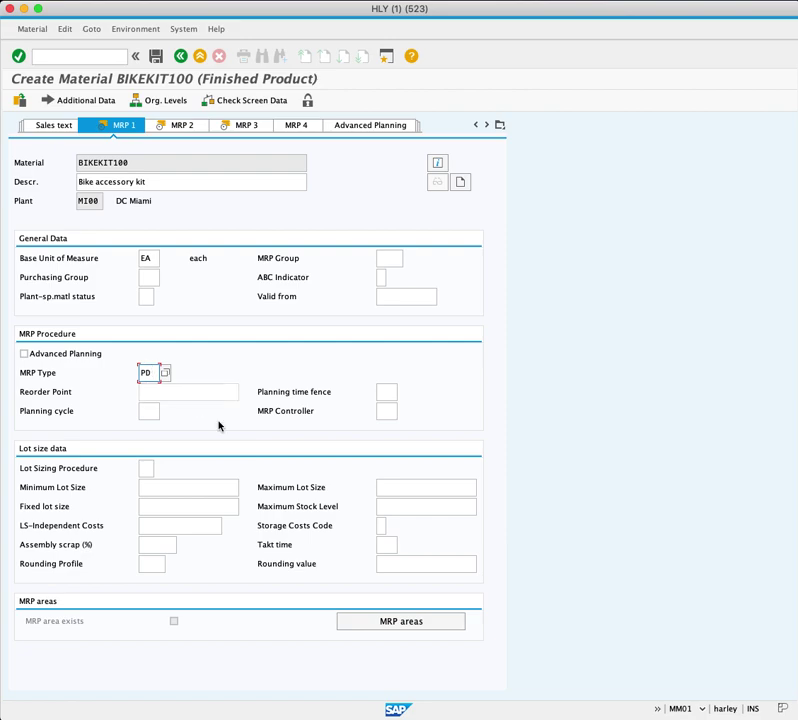
pyautogui.click(389, 411)
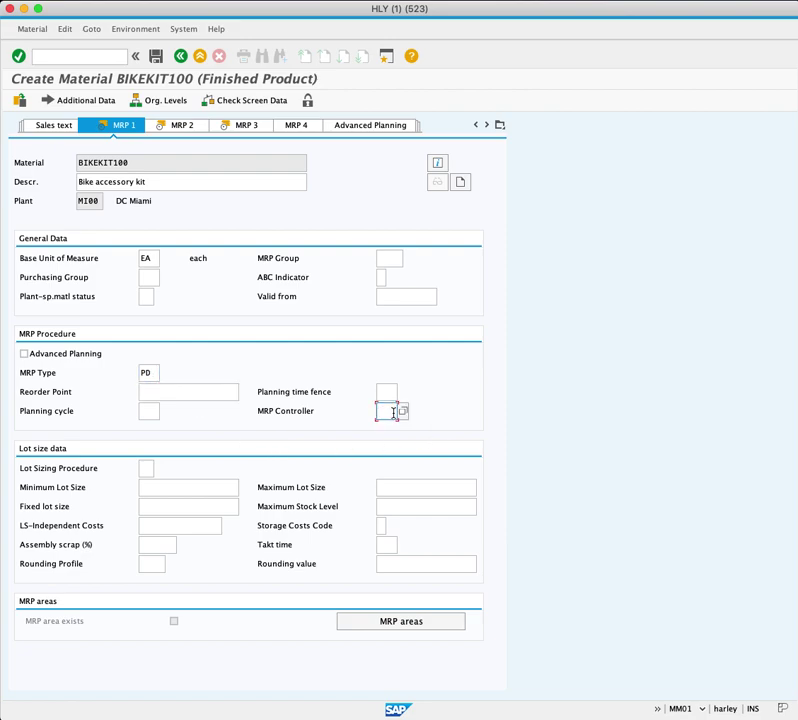
pyautogui.click(404, 414)
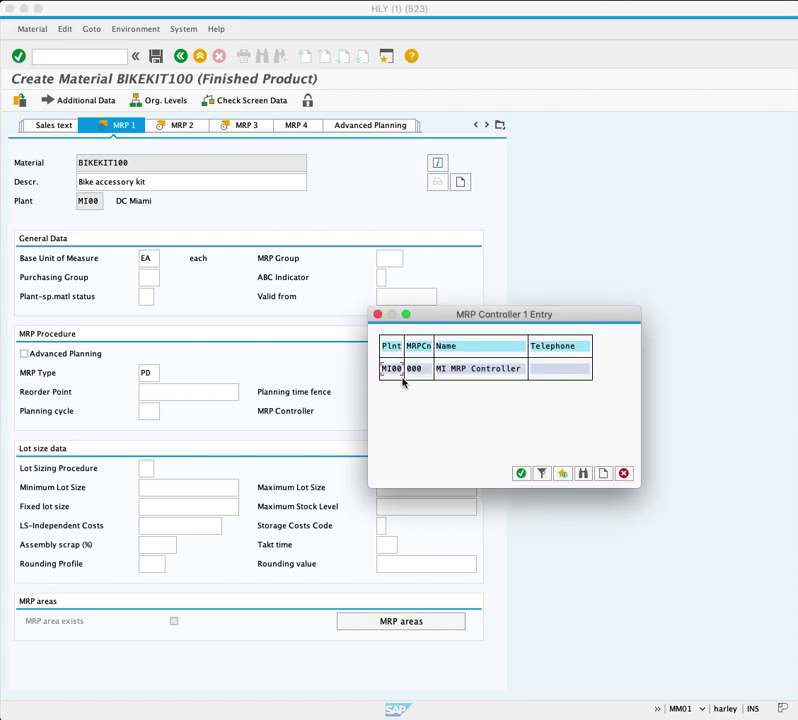
pyautogui.click(414, 369)
pyautogui.doubleClick(415, 372)
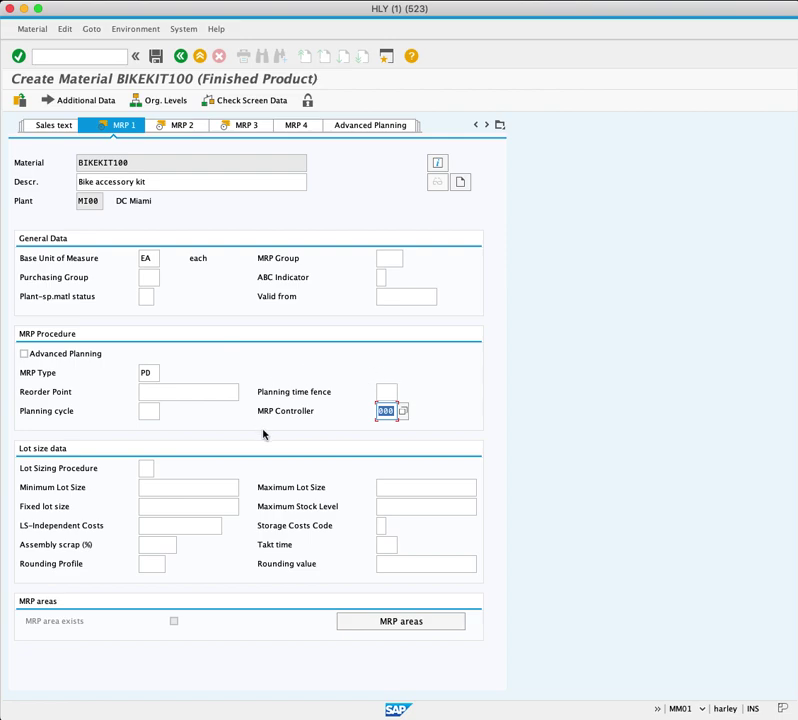
pyautogui.click(146, 469)
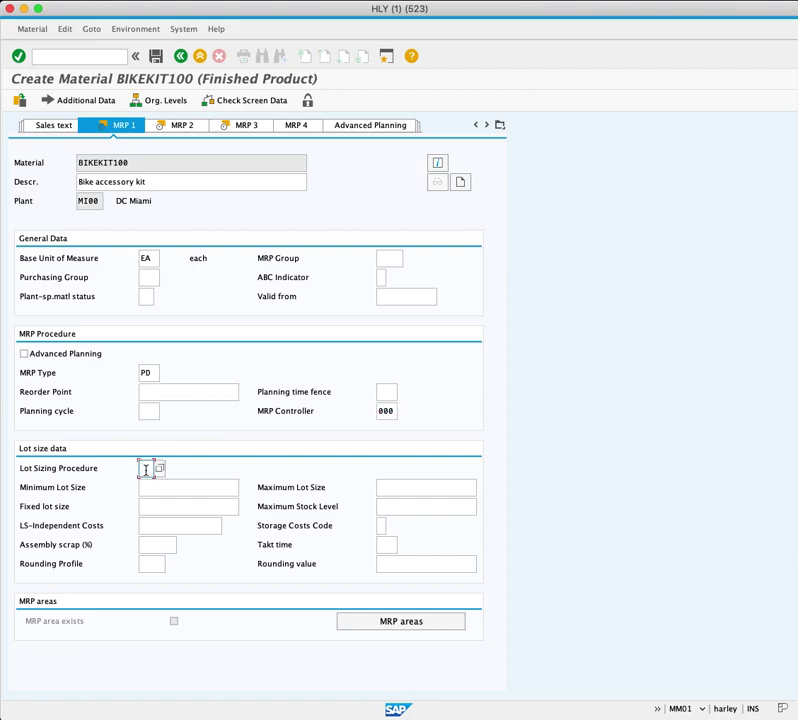
pyautogui.write('EX')
pyautogui.press('Return')
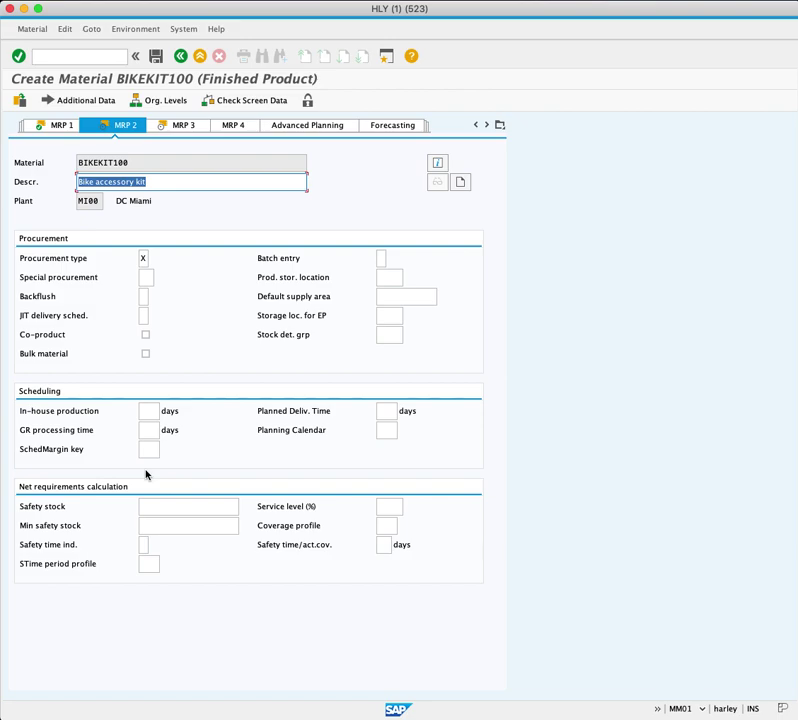
# - On MRP 2, choose procurement type E and enter 1 day in-house production time
pyautogui.click(146, 258)
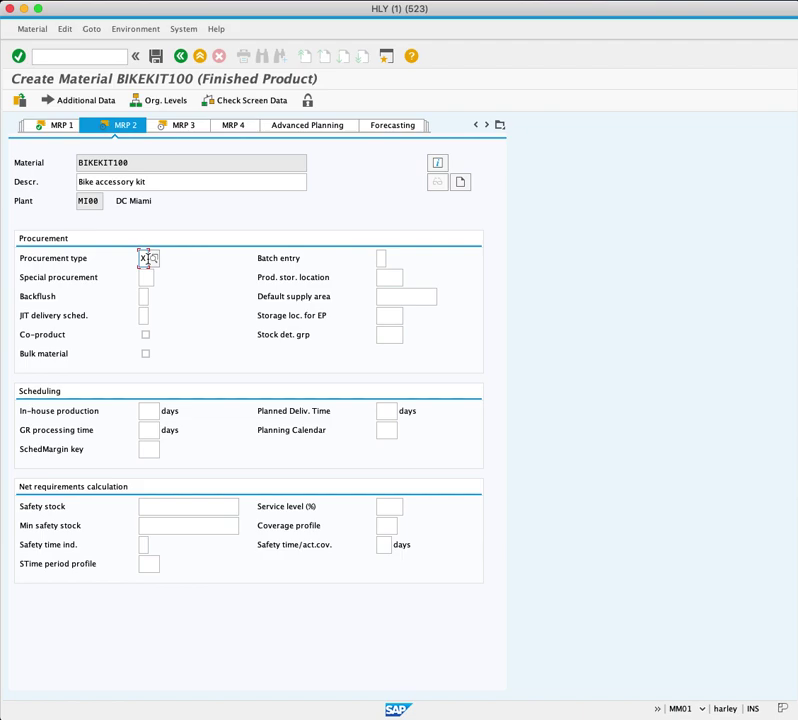
pyautogui.click(154, 258)
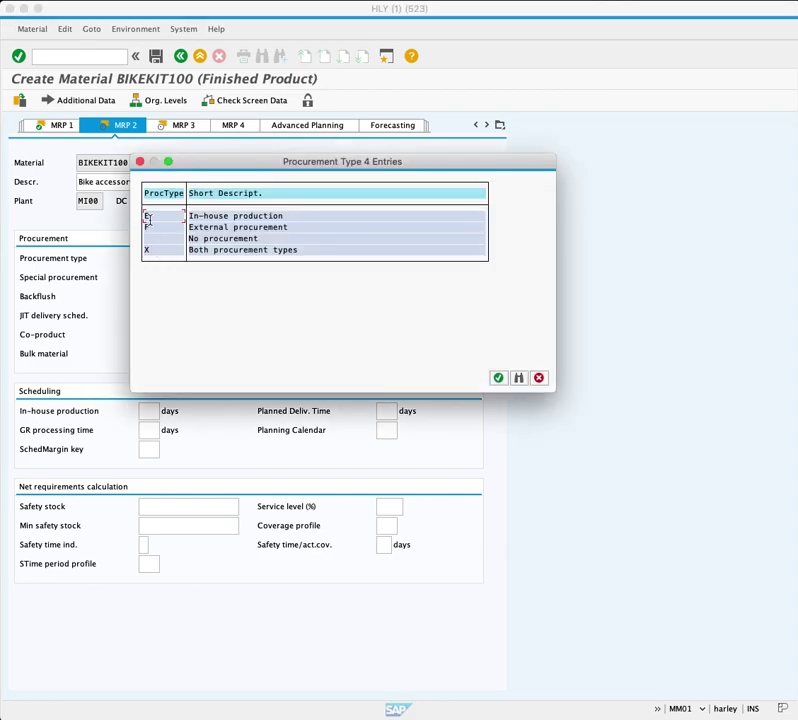
pyautogui.doubleClick(150, 223)
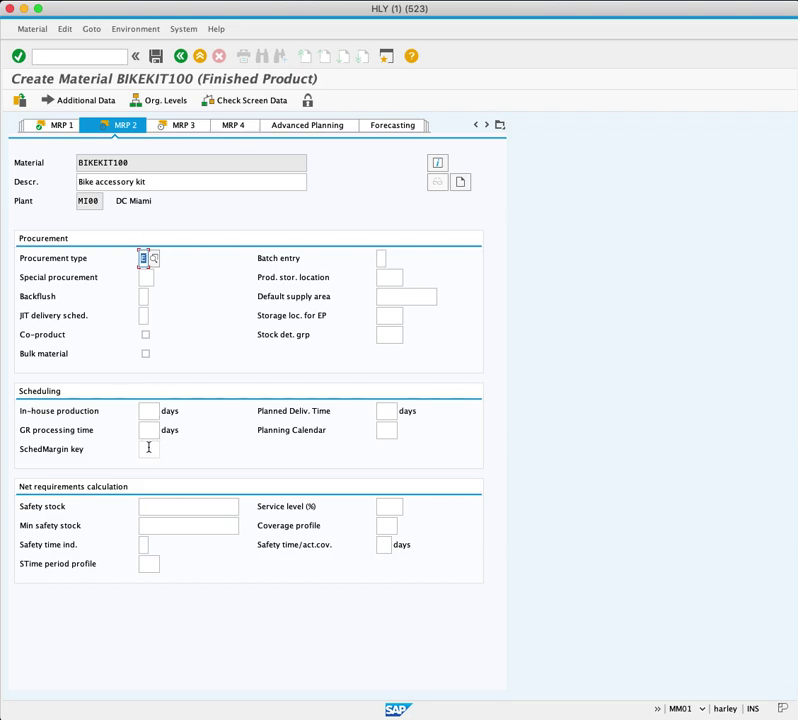
pyautogui.click(153, 412)
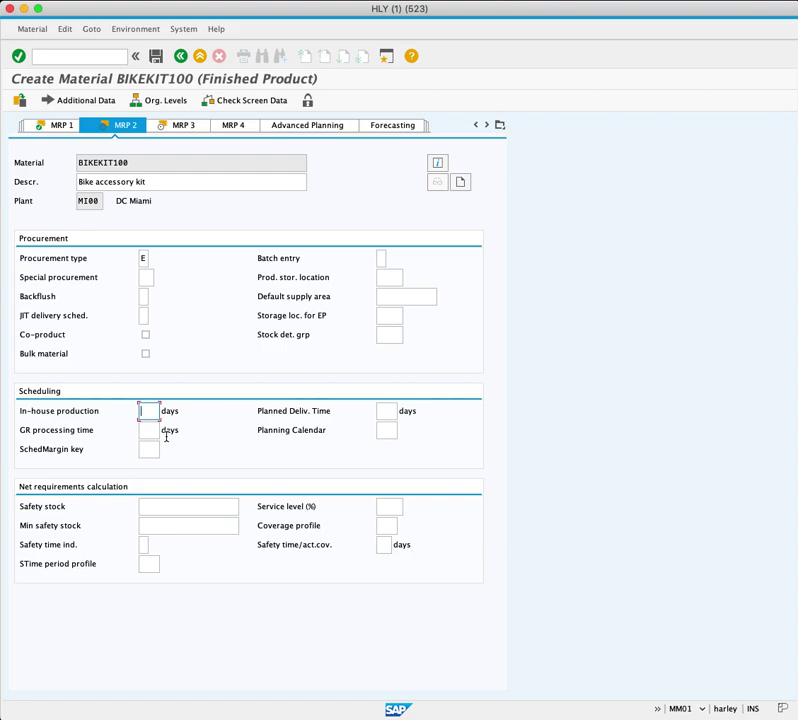
pyautogui.write('1')
pyautogui.press('Return')
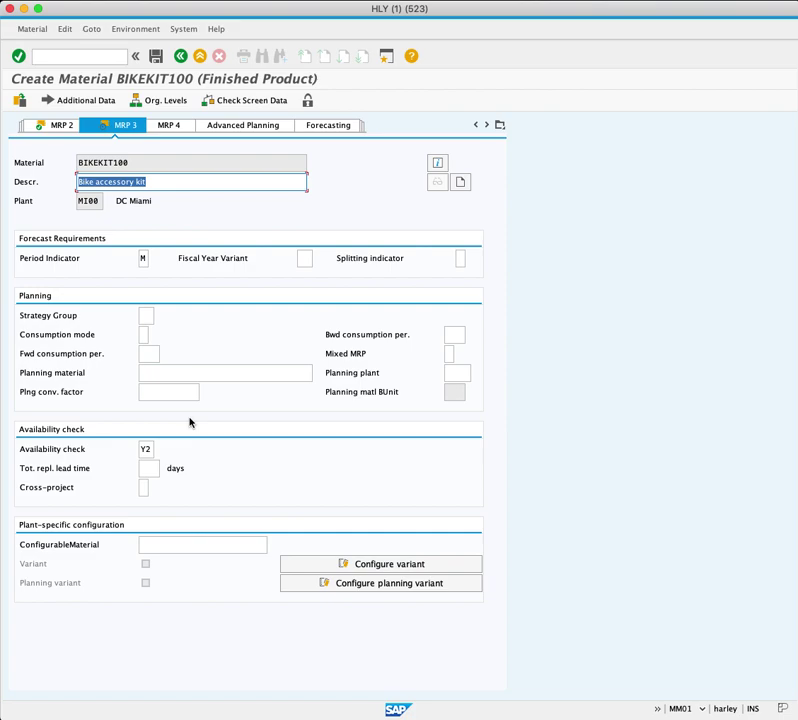
# - On MRP 3, set strategy group 10 (Make-to-Stock) and accept it
pyautogui.click(145, 316)
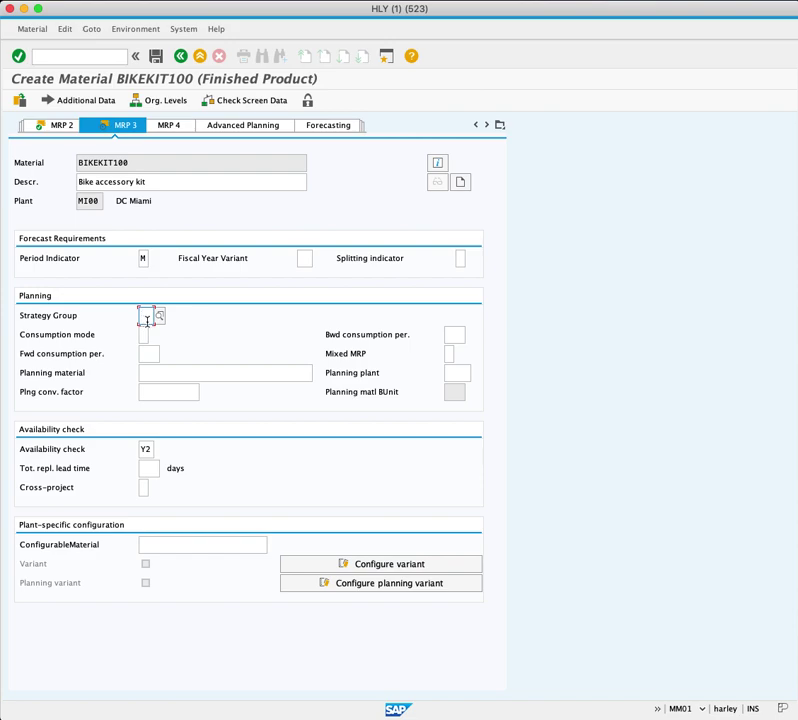
pyautogui.click(159, 318)
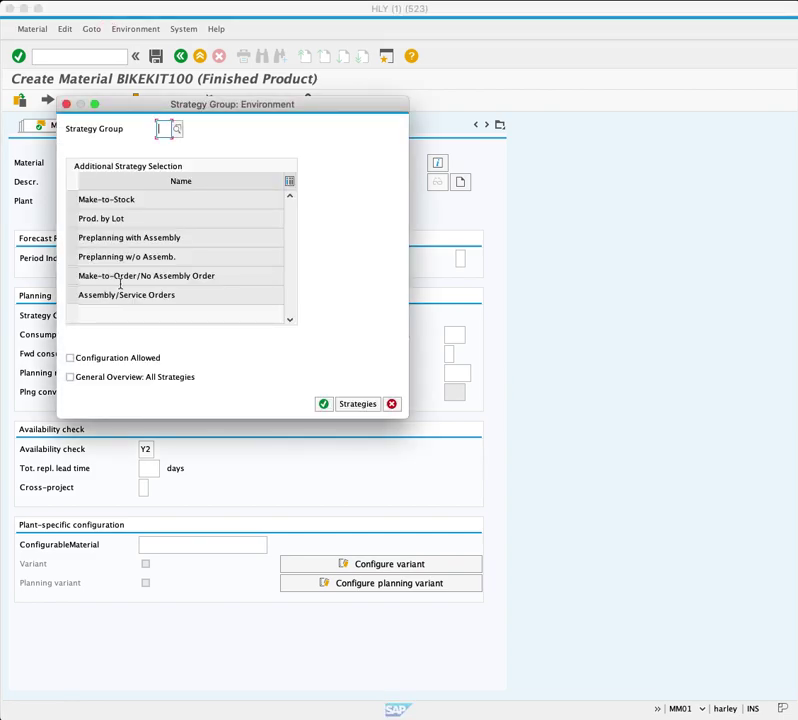
pyautogui.click(71, 206)
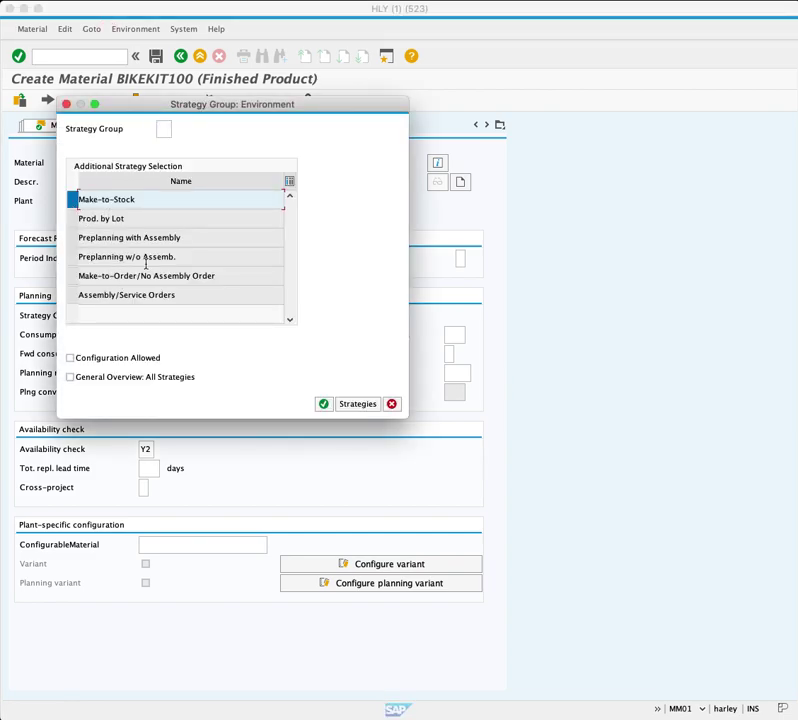
pyautogui.click(324, 404)
pyautogui.write('10')
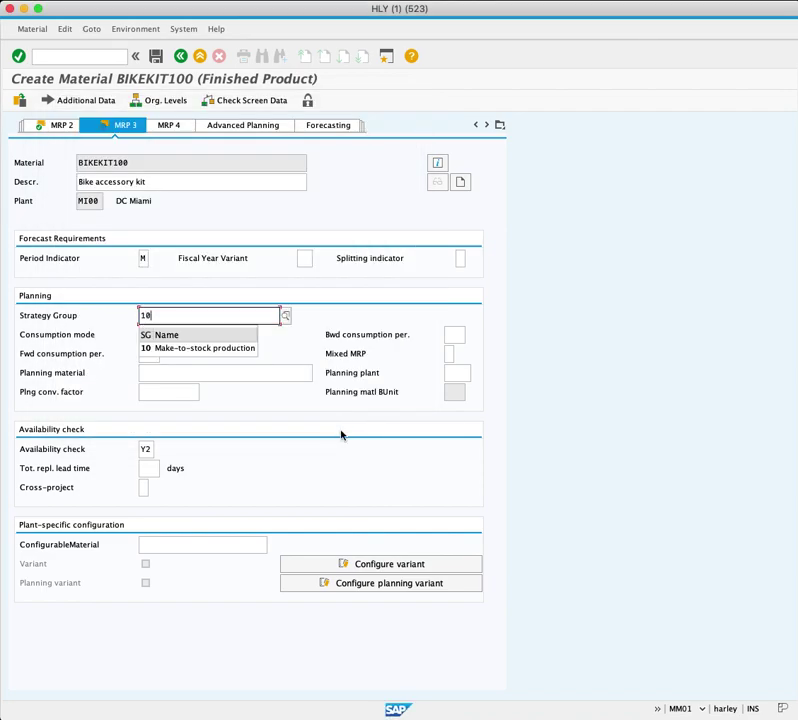
pyautogui.press('Return')
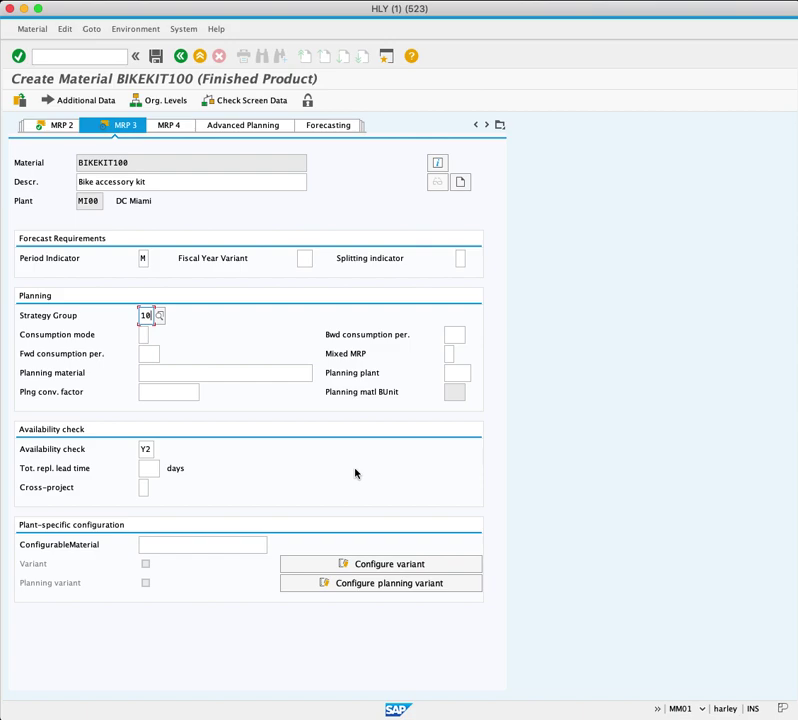
pyautogui.press('Return')
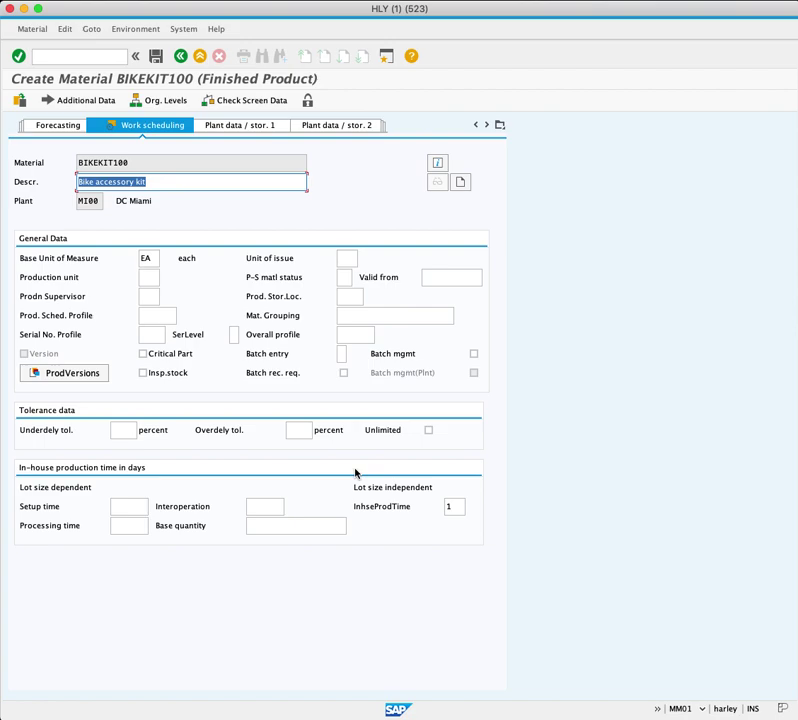
# - Enter FG00 as the production storage location on the Work scheduling view
pyautogui.click(357, 298)
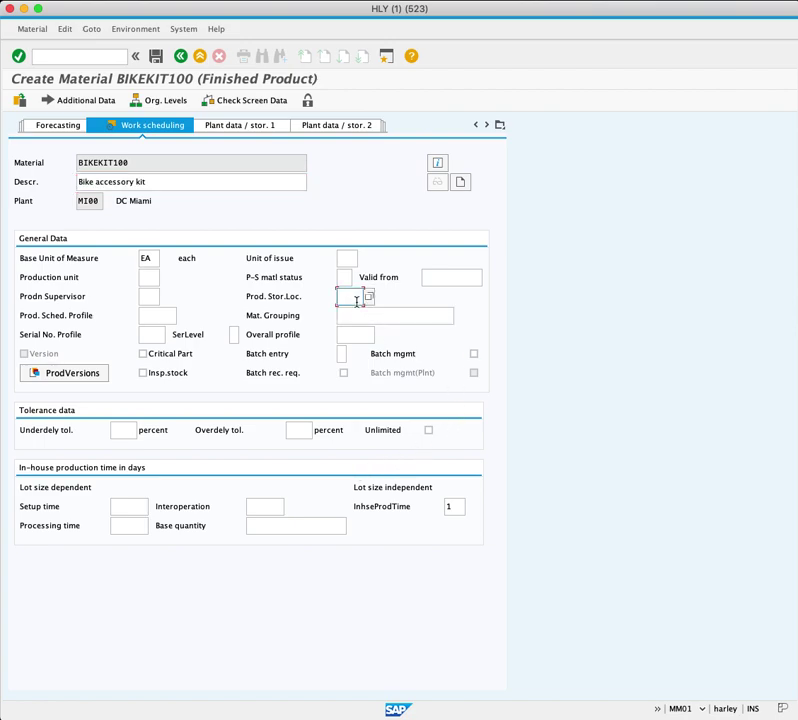
pyautogui.write('FG00')
pyautogui.click(160, 336)
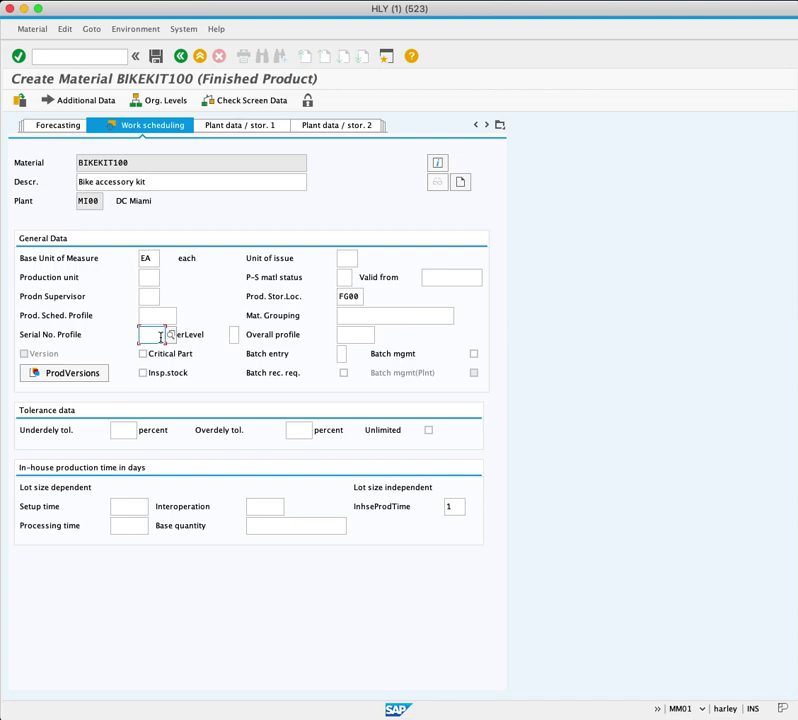
pyautogui.press('Return')
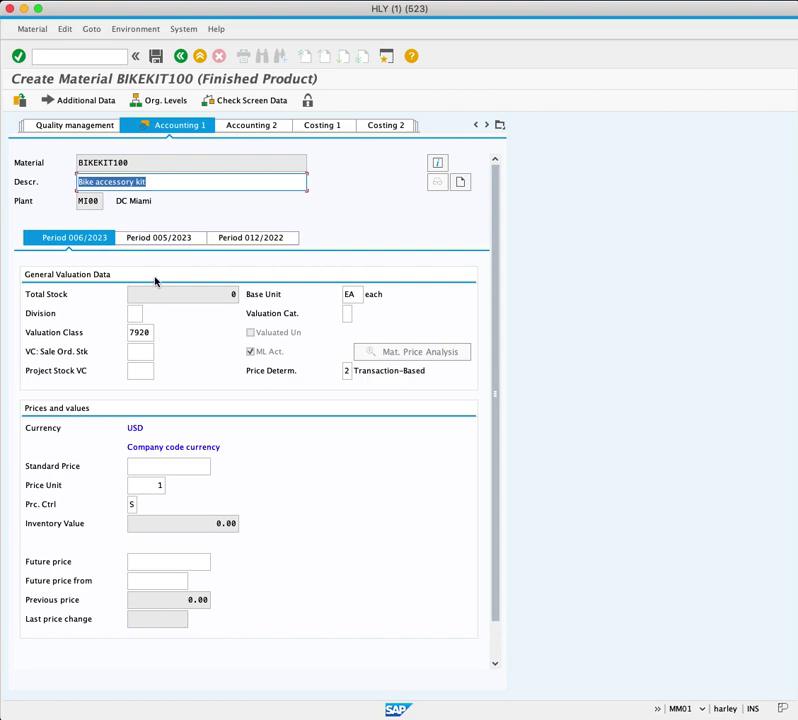
# - On Accounting 1, pick division AS (Accessories) and enter standard price 98
pyautogui.click(142, 313)
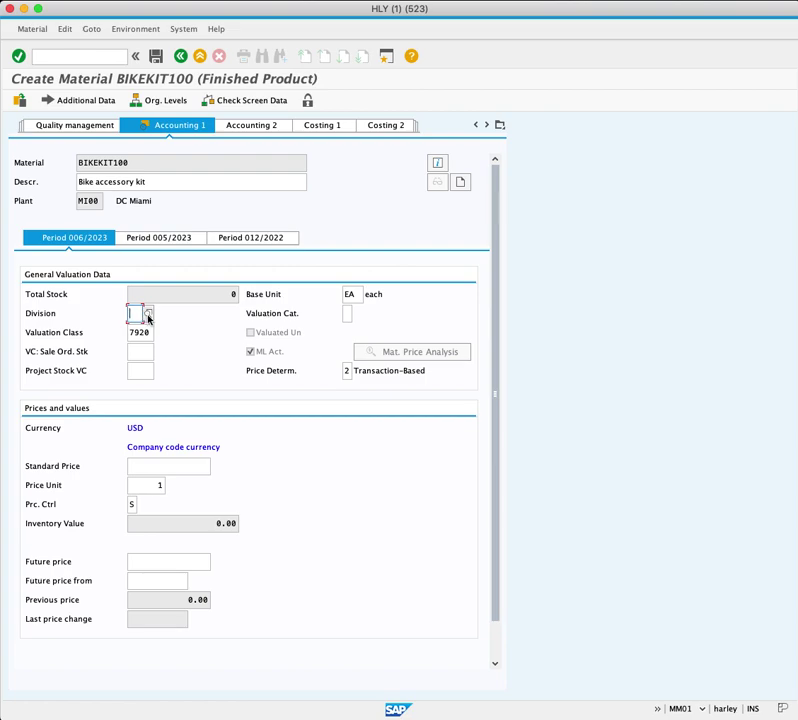
pyautogui.click(147, 317)
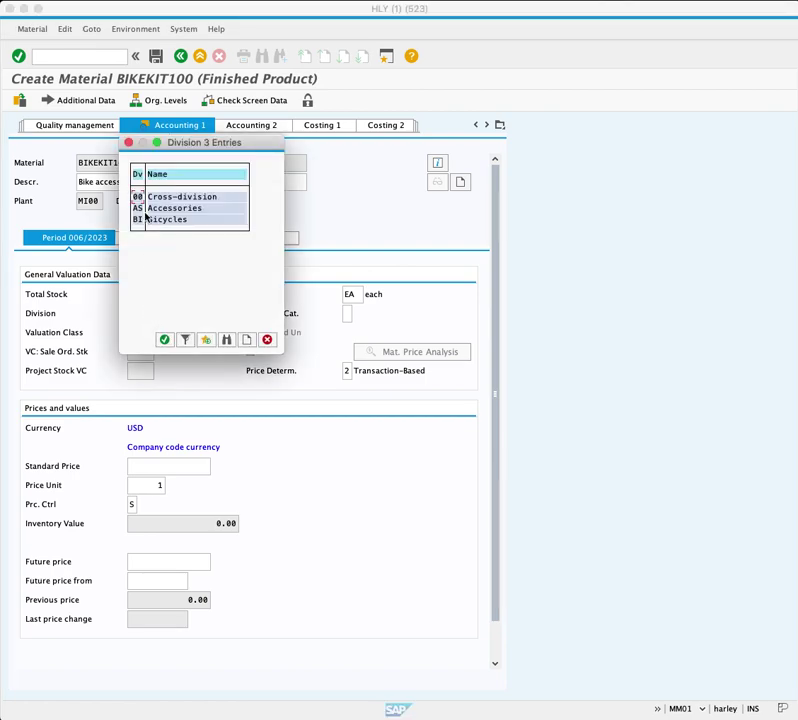
pyautogui.click(138, 208)
pyautogui.doubleClick(138, 208)
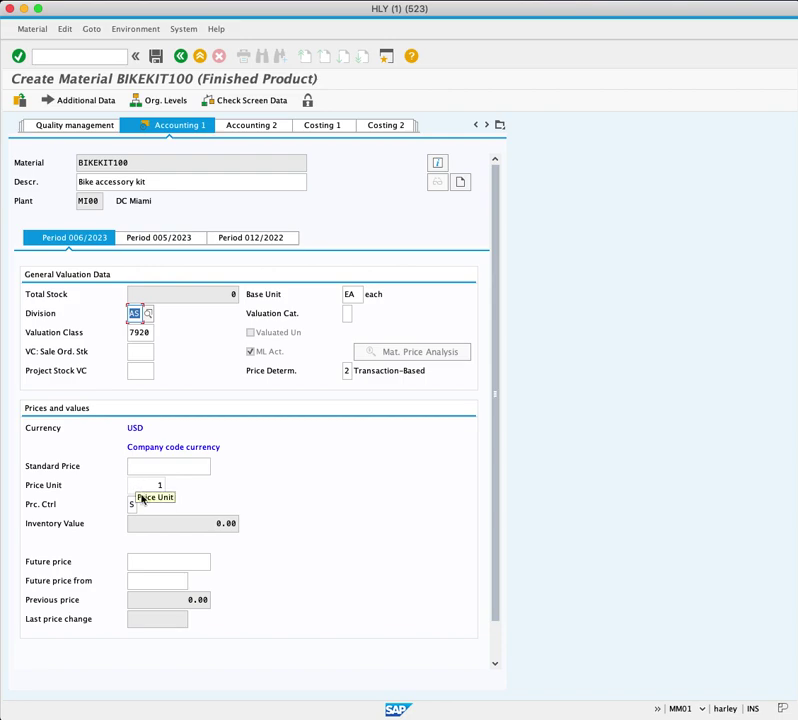
pyautogui.click(151, 466)
pyautogui.write('98')
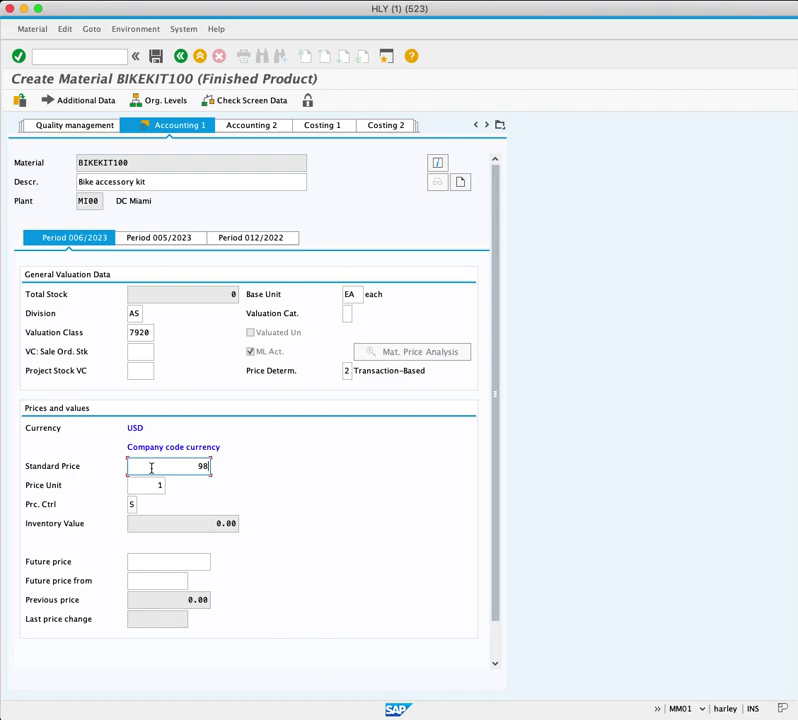
pyautogui.click(132, 504)
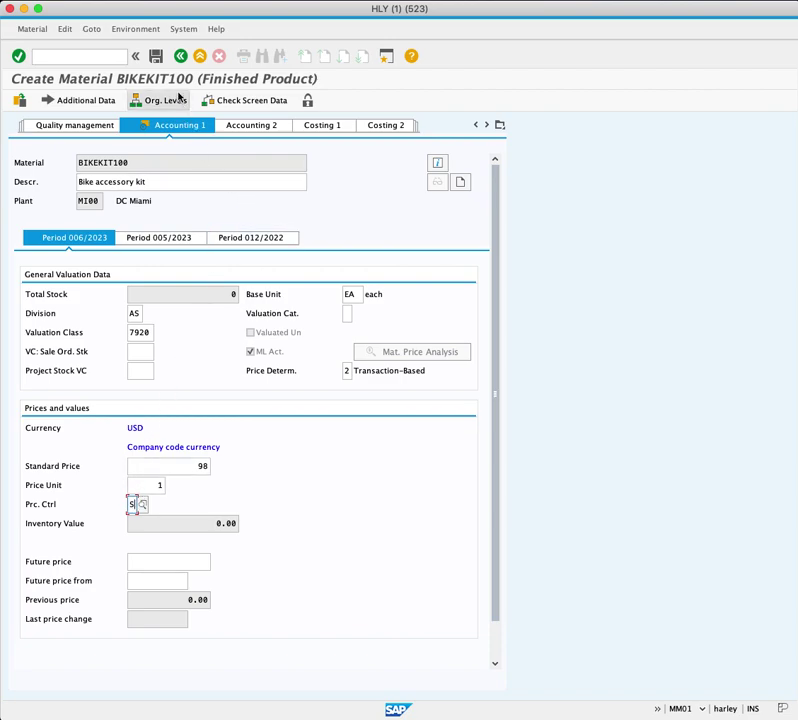
# - Save material BIKEKIT100, saving again past the currency message
pyautogui.click(158, 62)
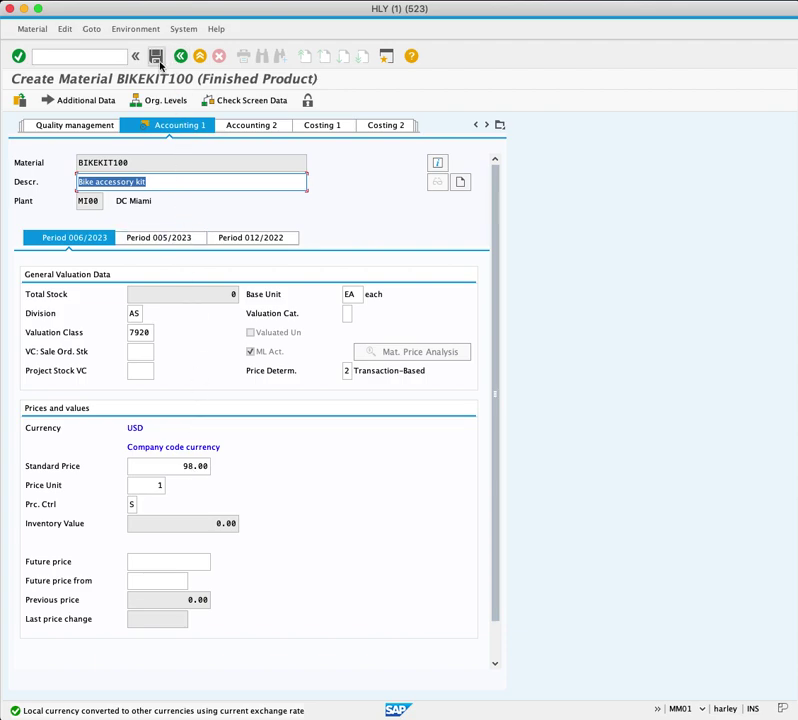
pyautogui.click(157, 58)
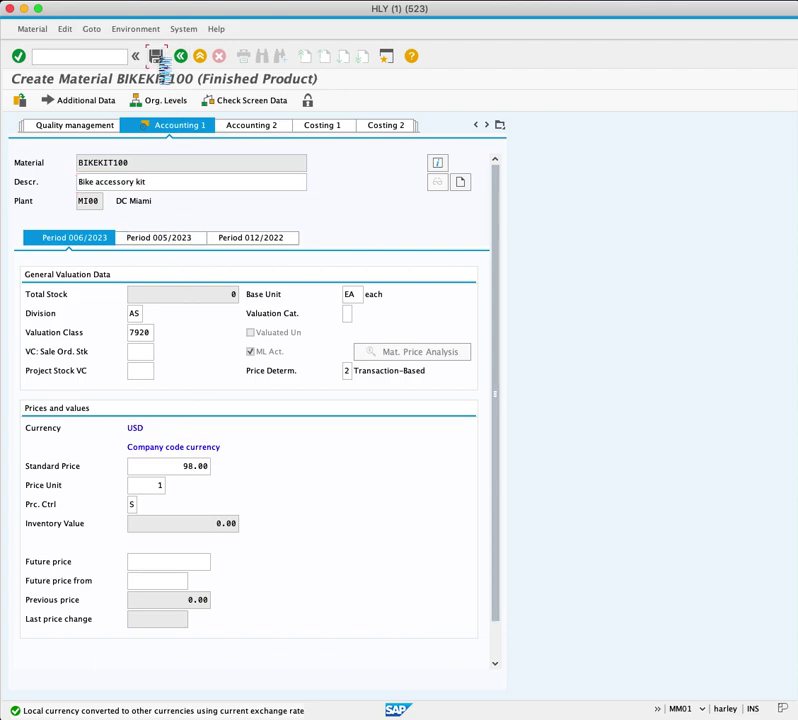